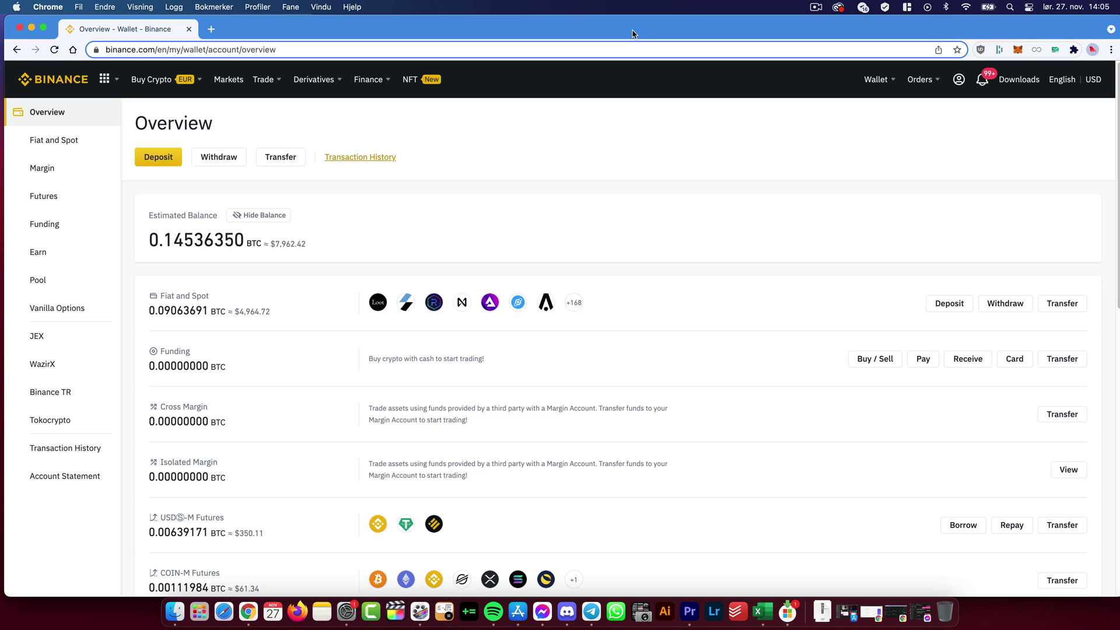
Open Transaction History and check the date range choices in Generate all statements.
{"action": "mouse_move", "coordinate": [870, 77]}
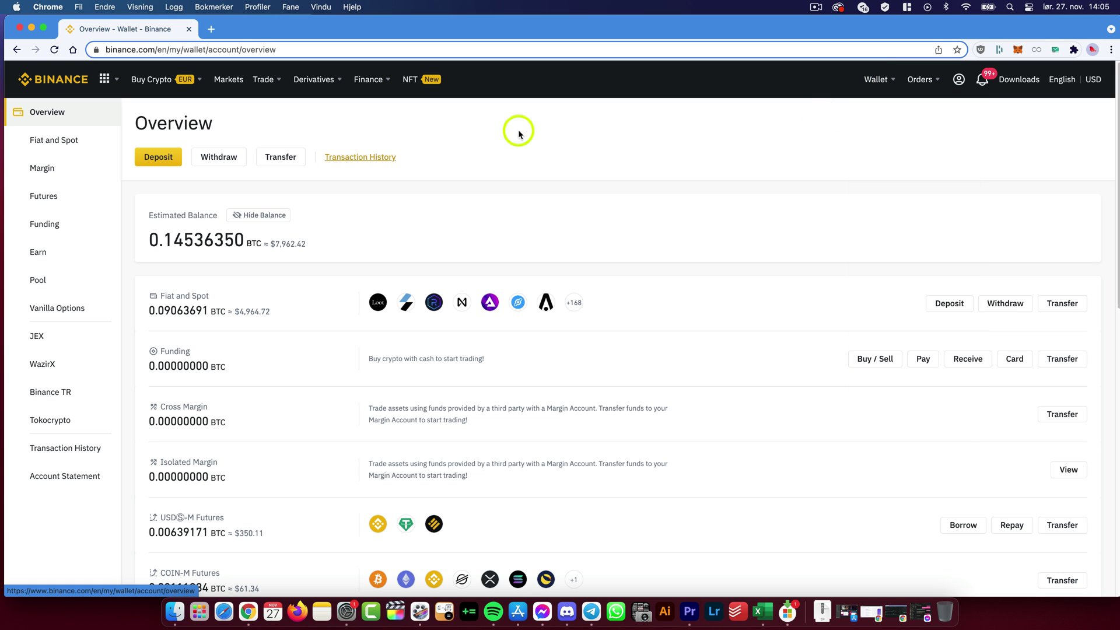
{"action": "left_click", "coordinate": [57, 456]}
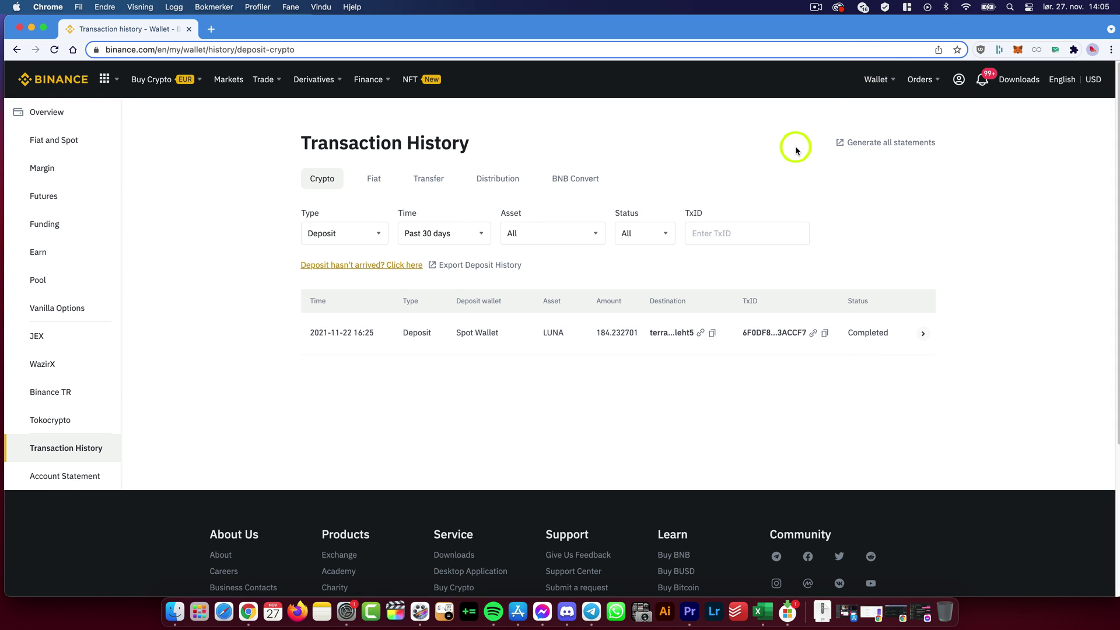
{"action": "left_click", "coordinate": [896, 147]}
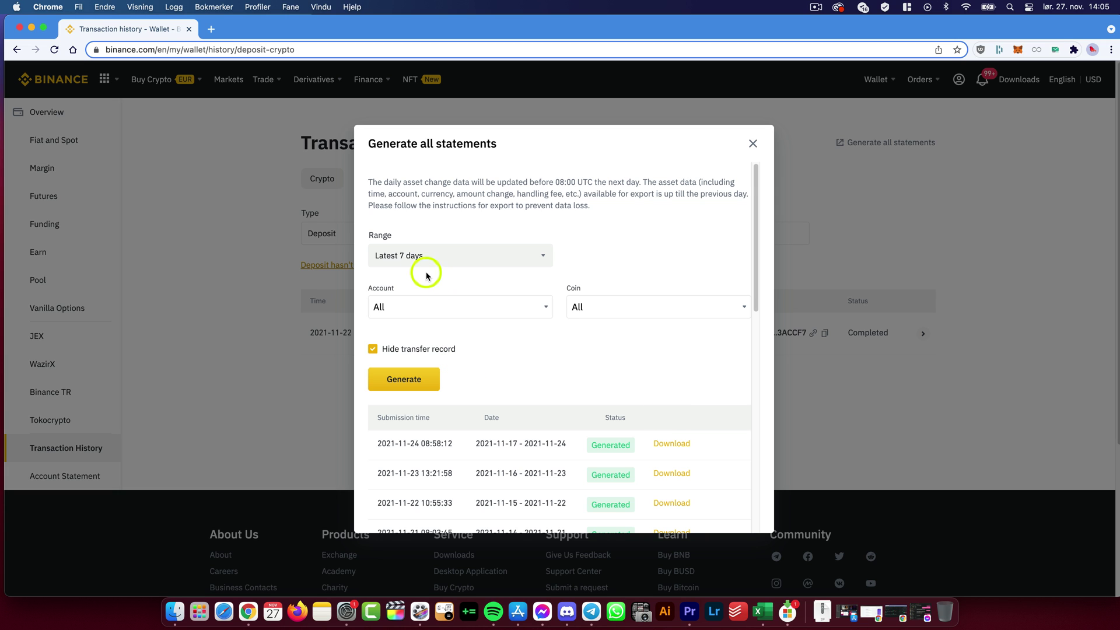
{"action": "left_click", "coordinate": [416, 258]}
Review the statement's Account and Coin options, then close the statement dialog.
{"action": "left_click", "coordinate": [423, 254]}
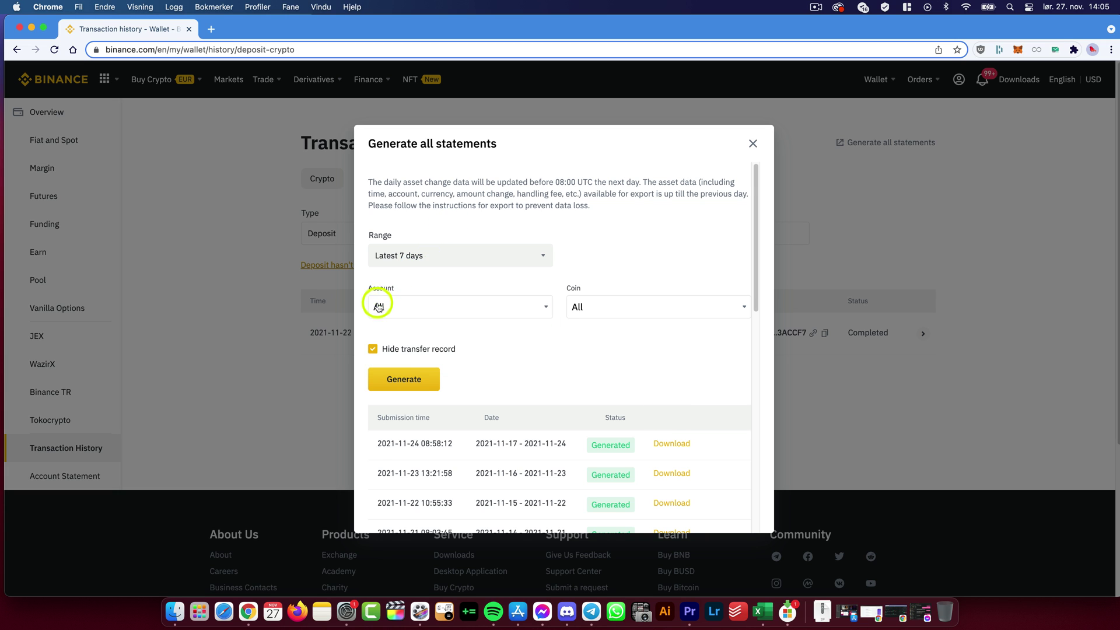
{"action": "left_click", "coordinate": [378, 305]}
{"action": "left_click", "coordinate": [494, 312]}
{"action": "left_click", "coordinate": [573, 306]}
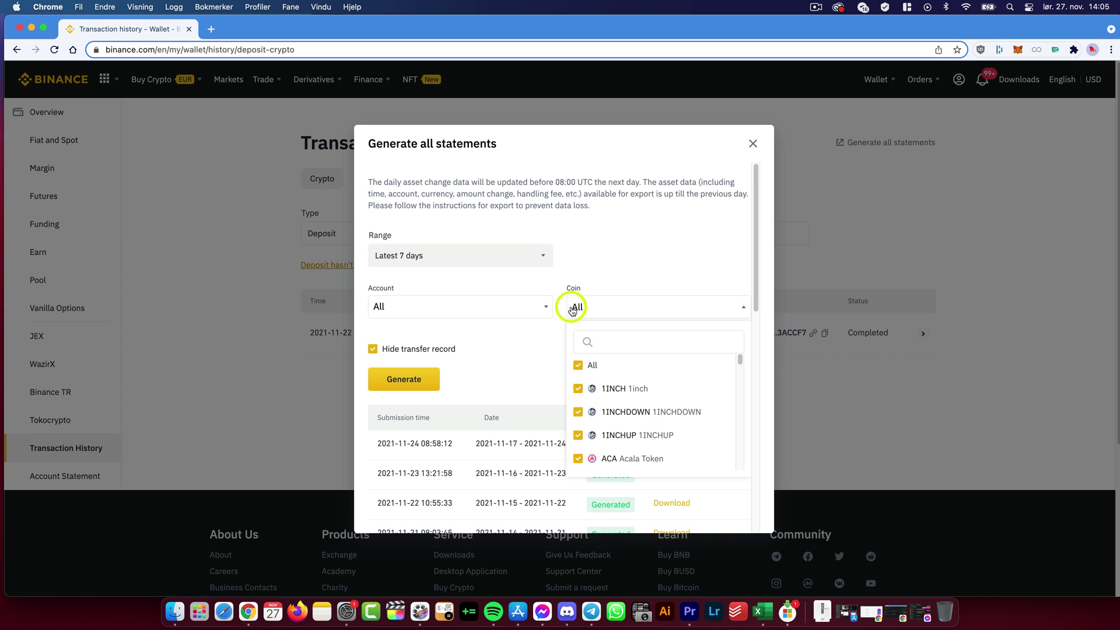
{"action": "left_click", "coordinate": [604, 236]}
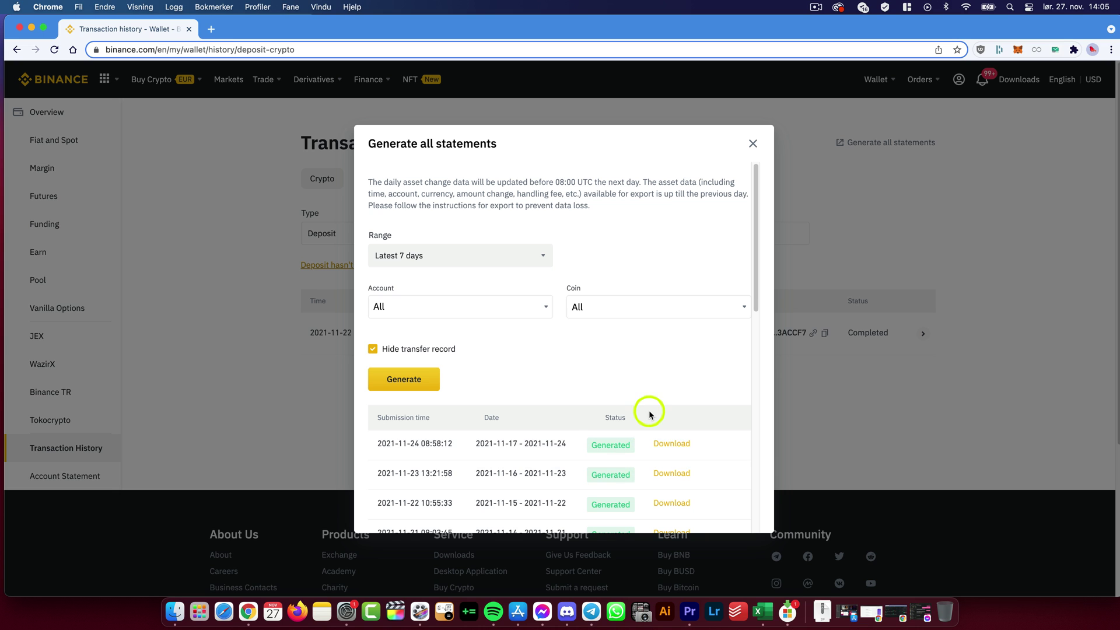
{"action": "left_click", "coordinate": [752, 144]}
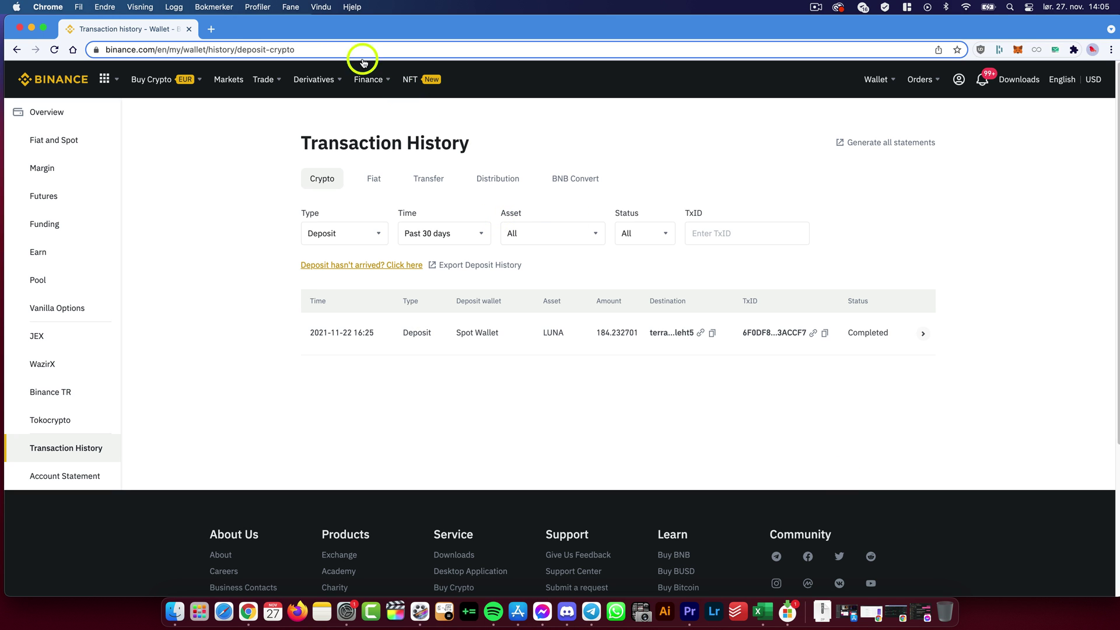
In Excel's Bok1, start a Fra tekst import and choose the part-00000 CSV on Skrivebord.
{"action": "left_click", "coordinate": [761, 611]}
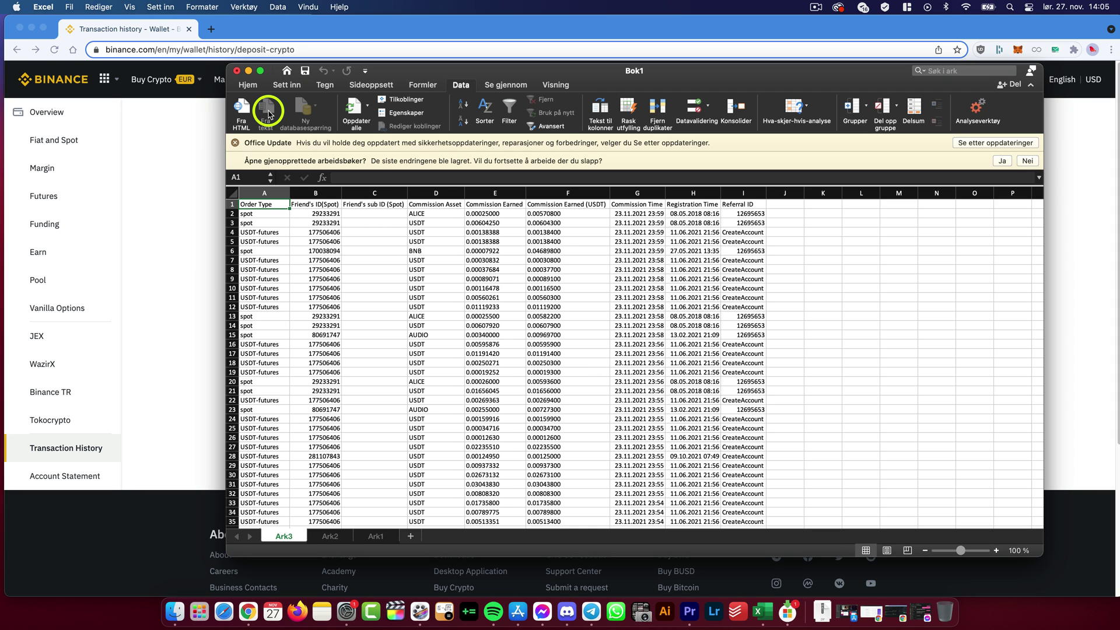
{"action": "left_click", "coordinate": [898, 315]}
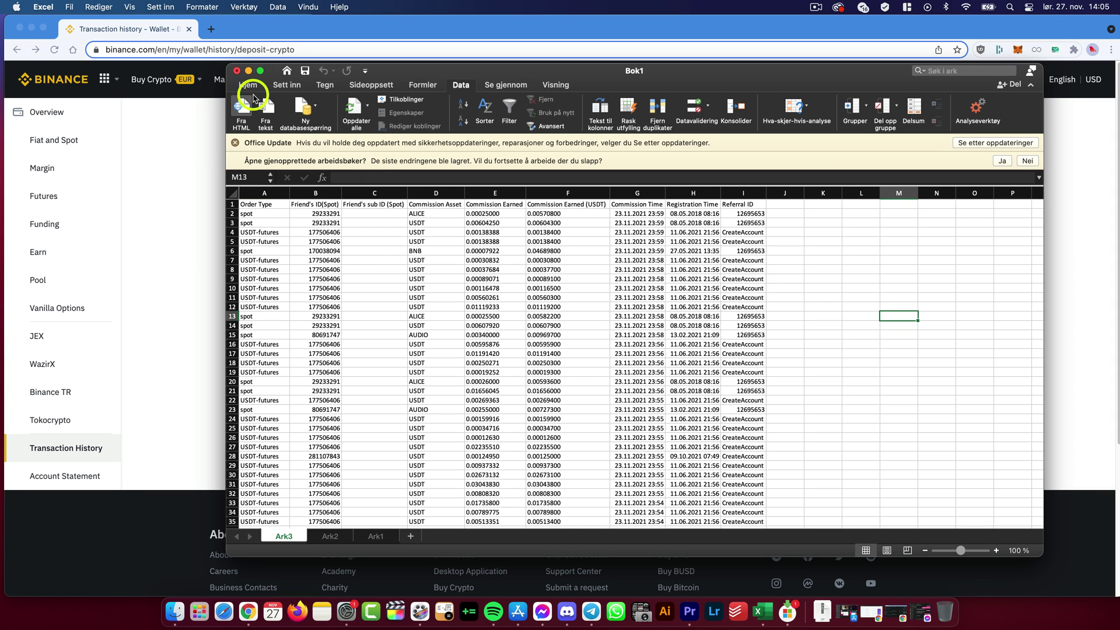
{"action": "left_click", "coordinate": [266, 106]}
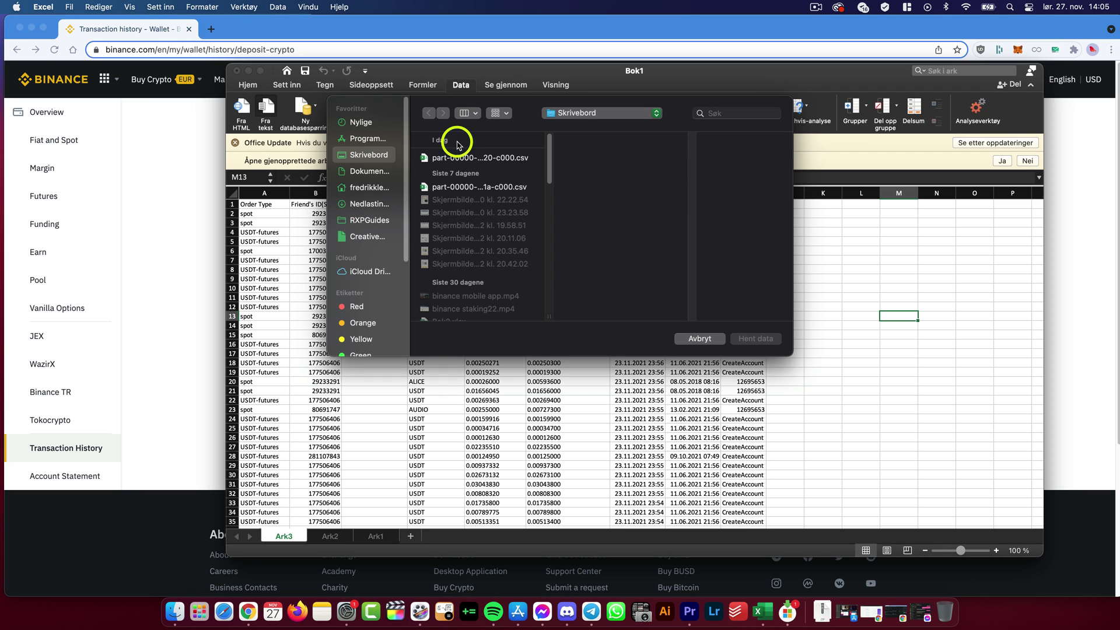
{"action": "left_click", "coordinate": [460, 157]}
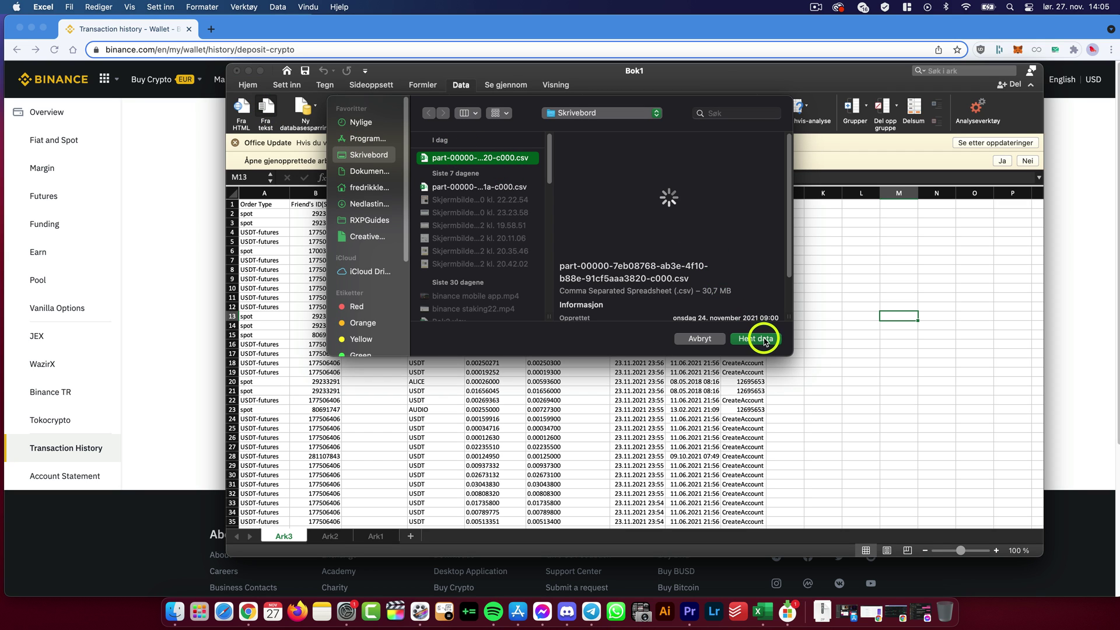
Import the CSV as Skilletegn data split at Komma into a Nytt ark.
{"action": "left_click", "coordinate": [759, 338]}
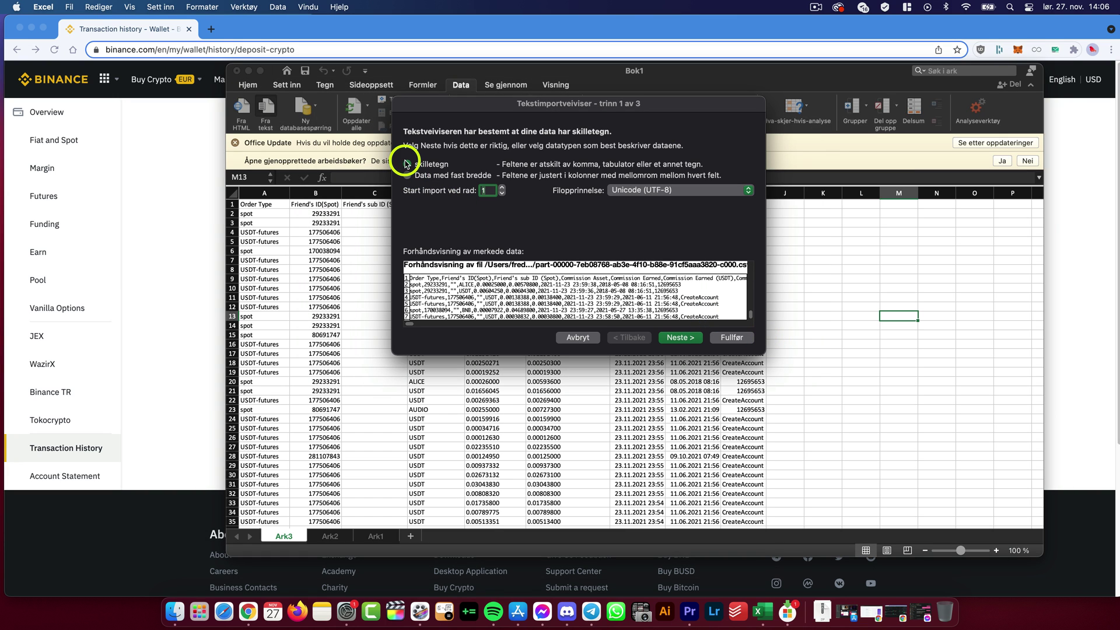
{"action": "left_click", "coordinate": [406, 164]}
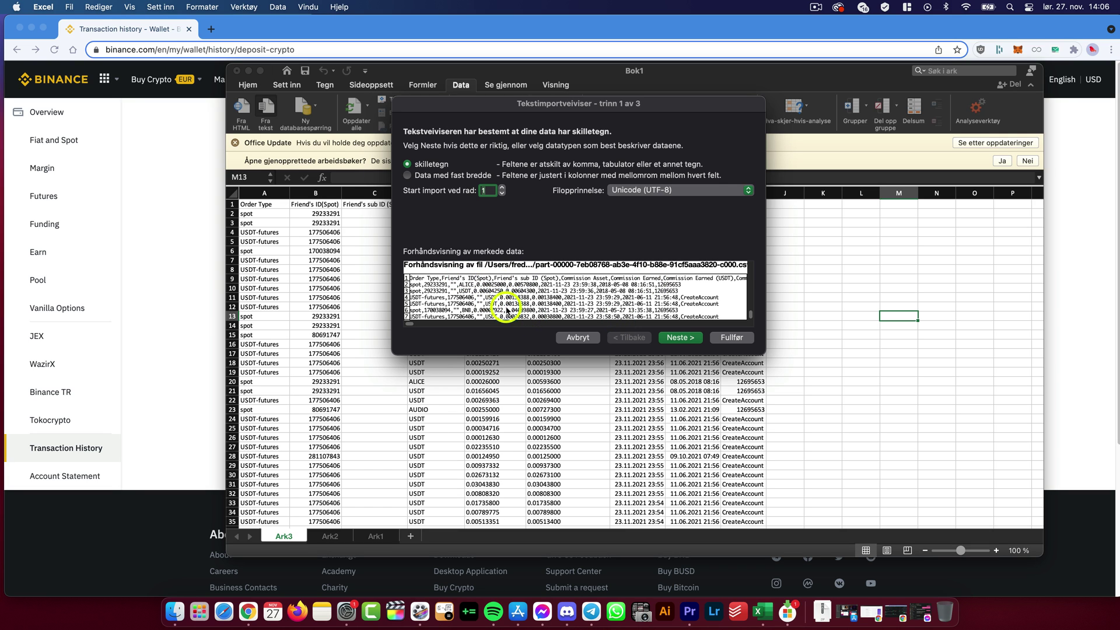
{"action": "left_click", "coordinate": [681, 338]}
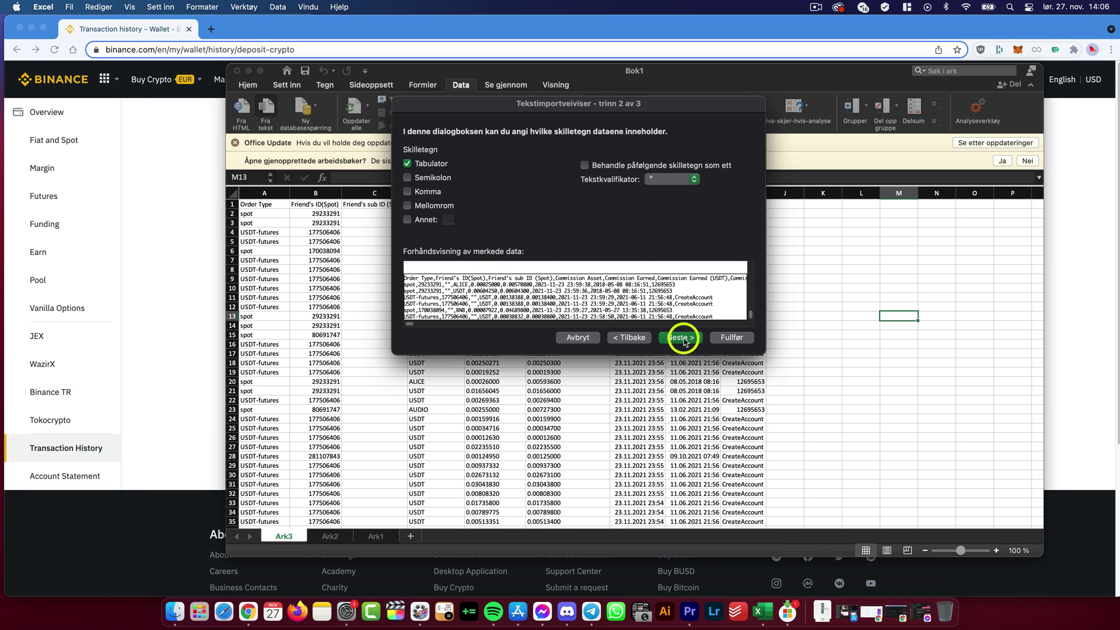
{"action": "left_click", "coordinate": [408, 192]}
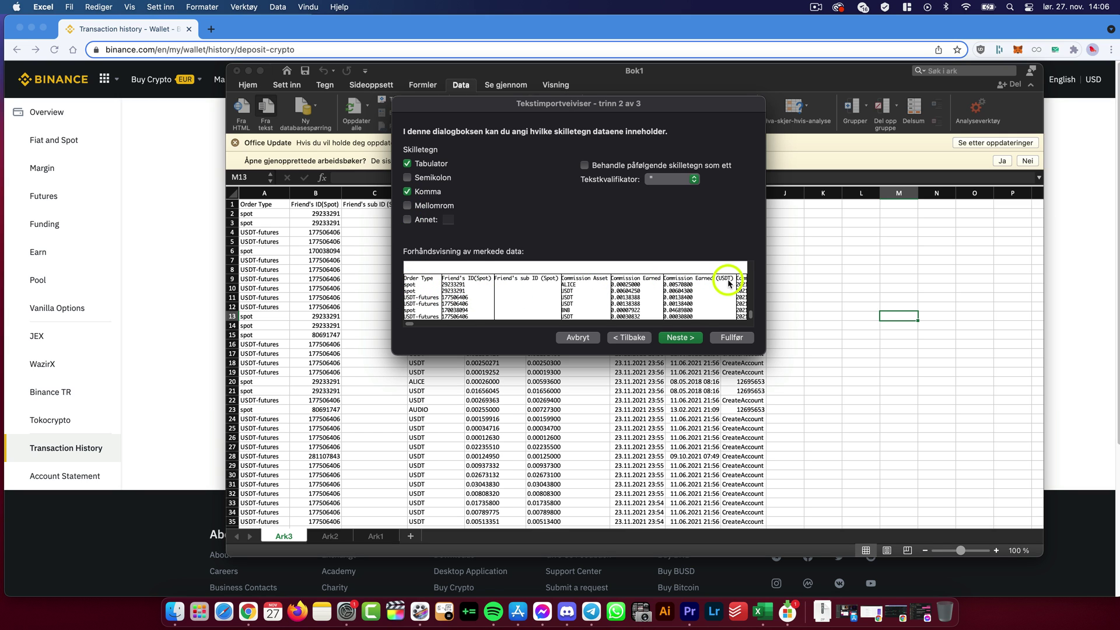
{"action": "left_click", "coordinate": [736, 339]}
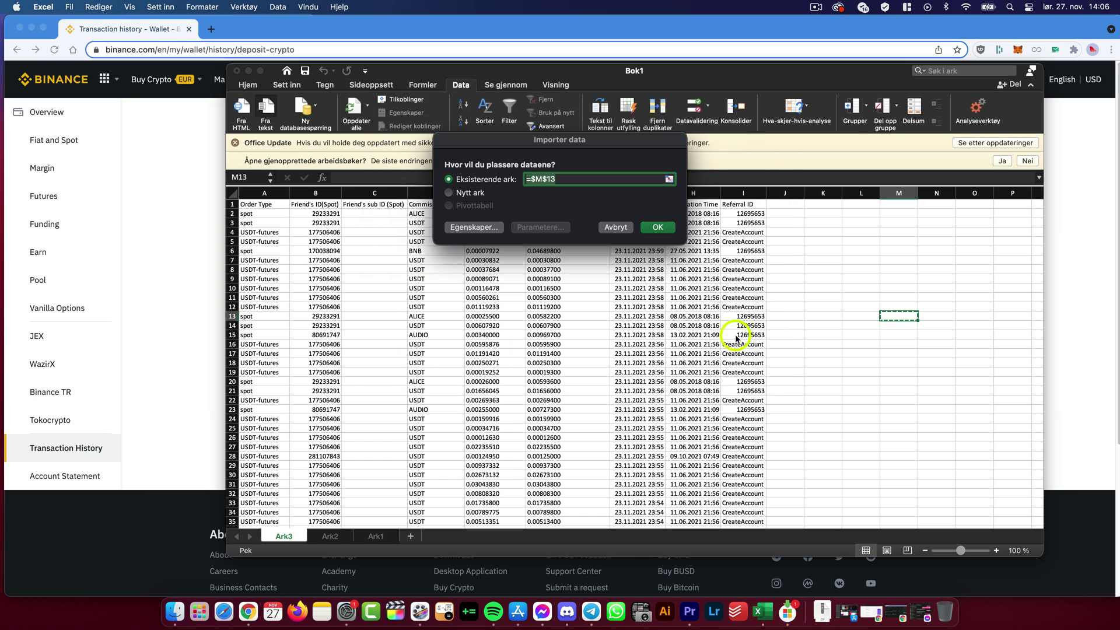
{"action": "left_click", "coordinate": [449, 193]}
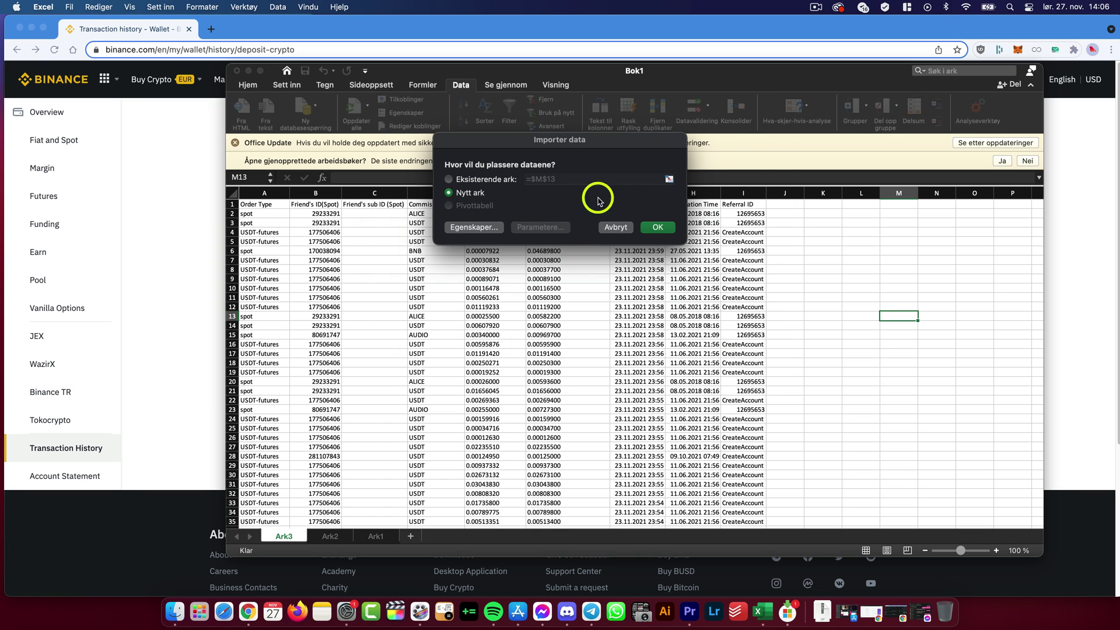
{"action": "left_click", "coordinate": [656, 227]}
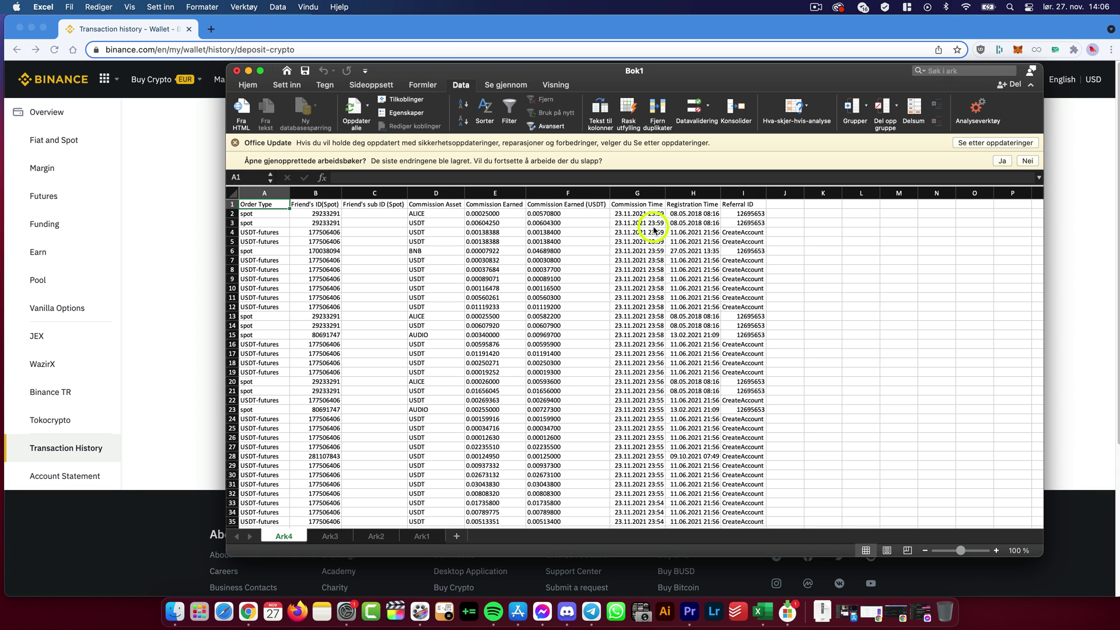
Back in Chrome, go to Binance's API Management page from the profile menu.
{"action": "left_click", "coordinate": [194, 296]}
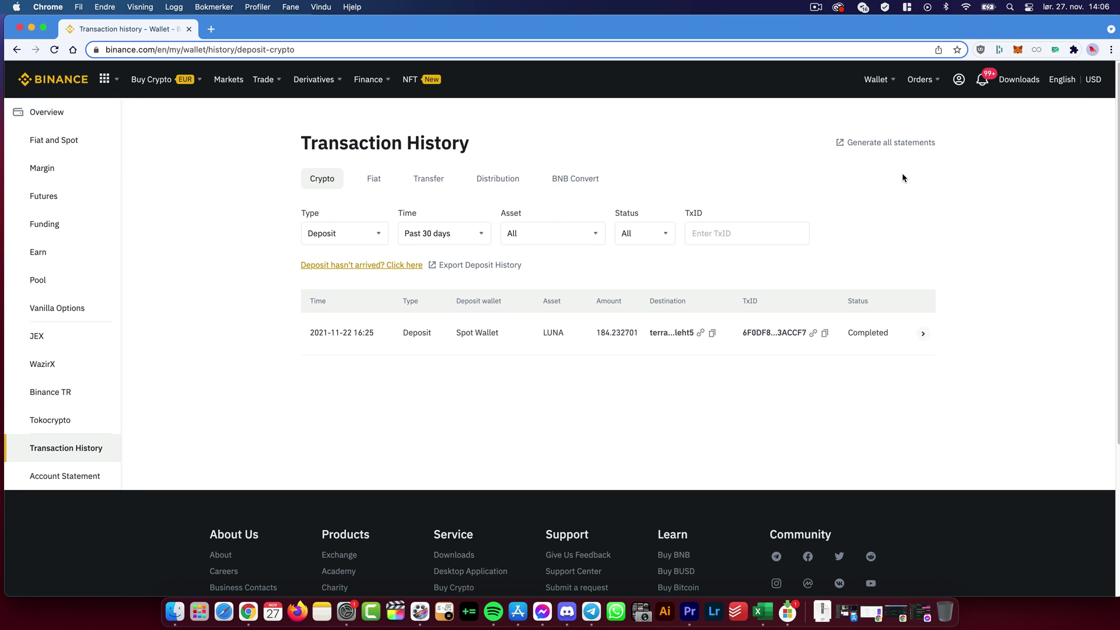
{"action": "mouse_move", "coordinate": [959, 79]}
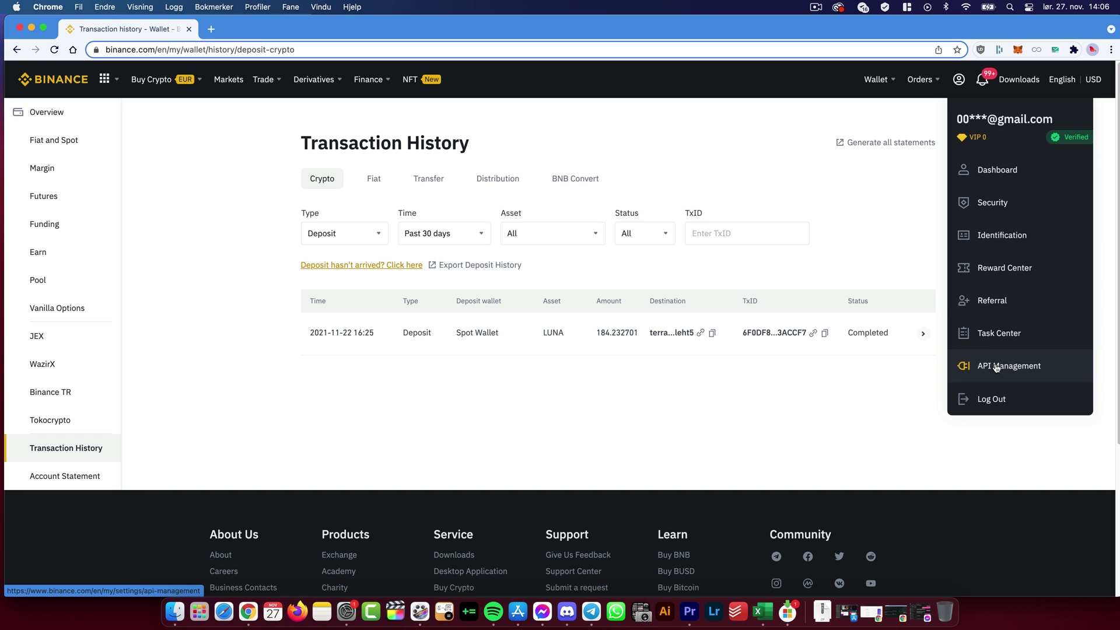
{"action": "left_click", "coordinate": [996, 366]}
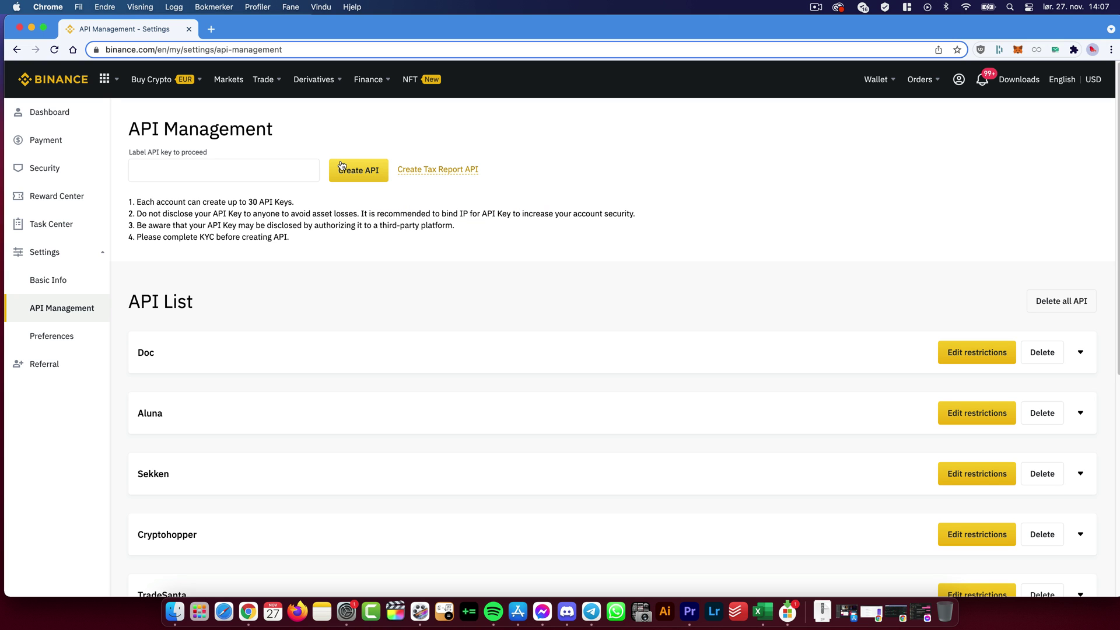
{"action": "left_click", "coordinate": [422, 171]}
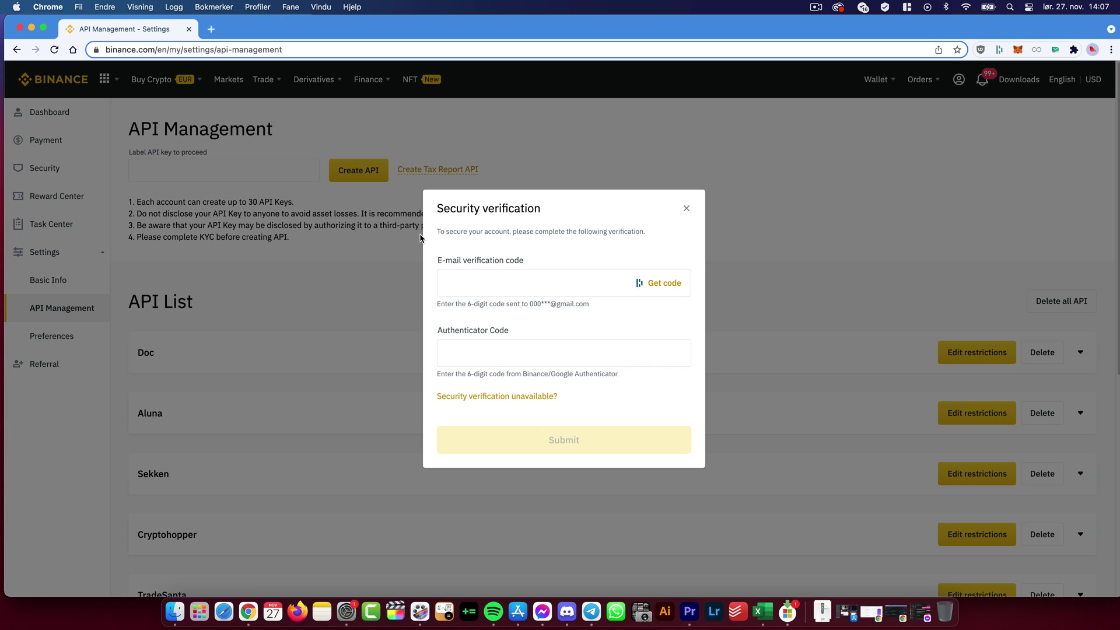
{"action": "left_click", "coordinate": [687, 209]}
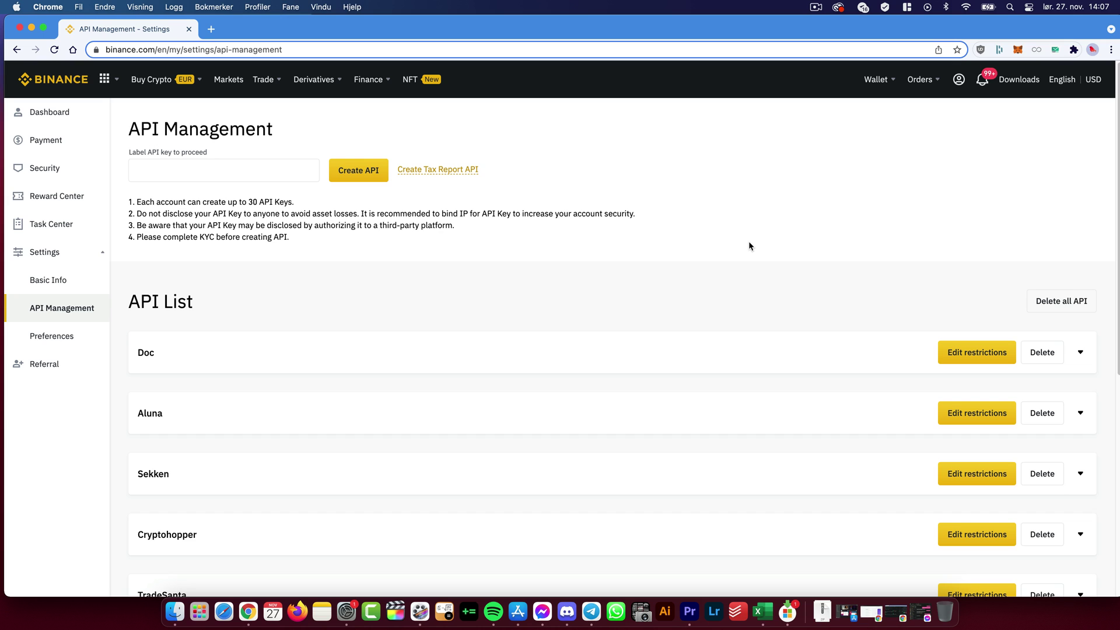
{"action": "scroll", "coordinate": [750, 246], "scroll_direction": "down", "scroll_amount": 1}
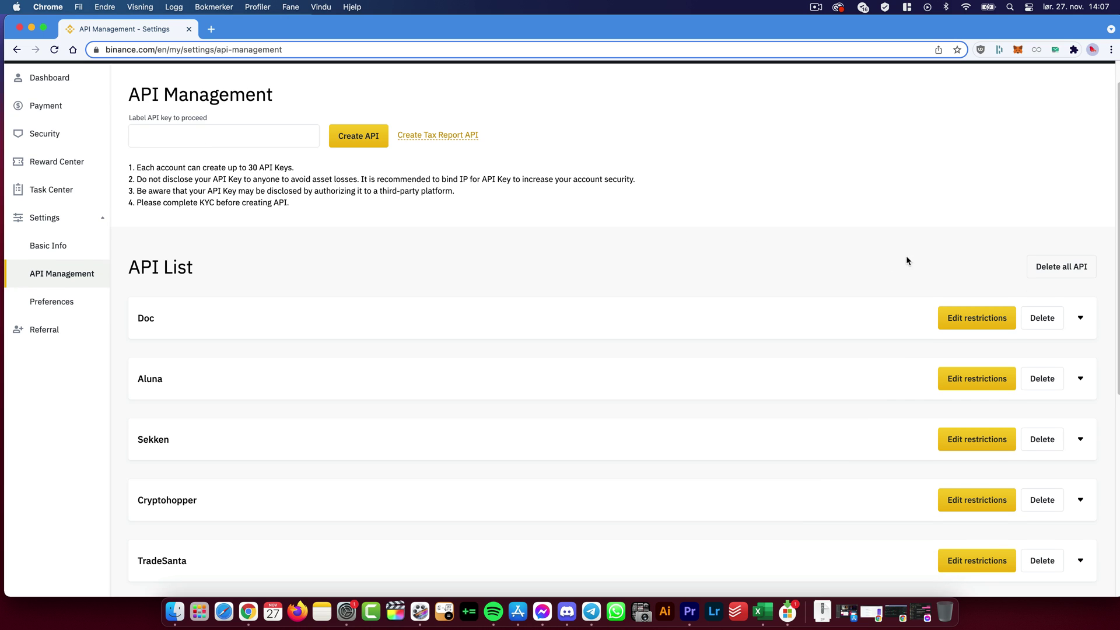
{"action": "scroll", "coordinate": [656, 271], "scroll_direction": "up", "scroll_amount": 1}
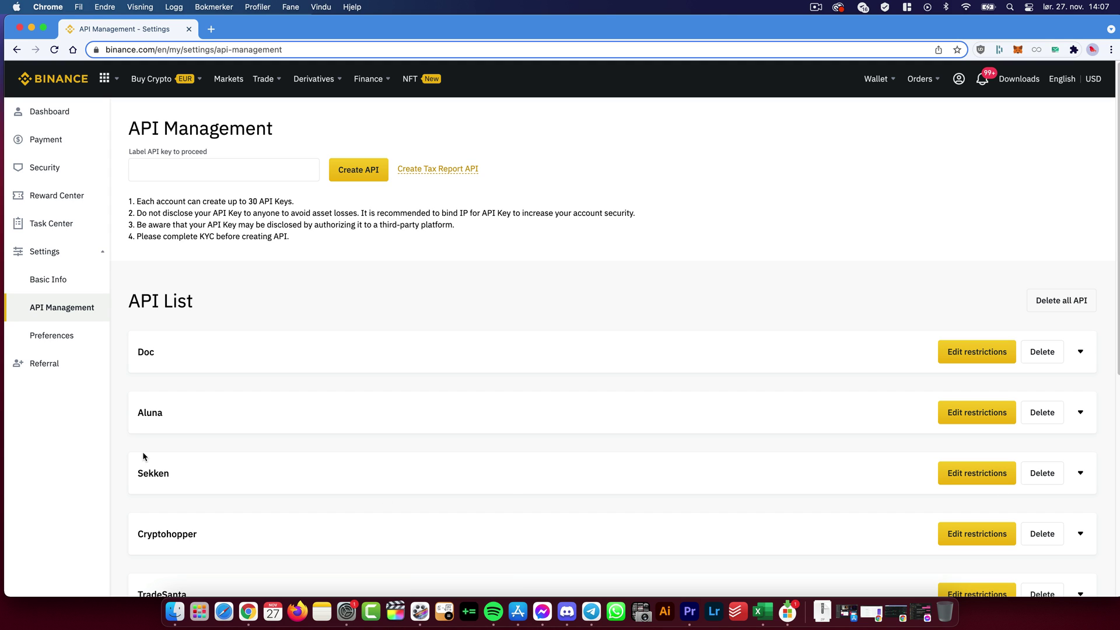
{"action": "left_click", "coordinate": [168, 468]}
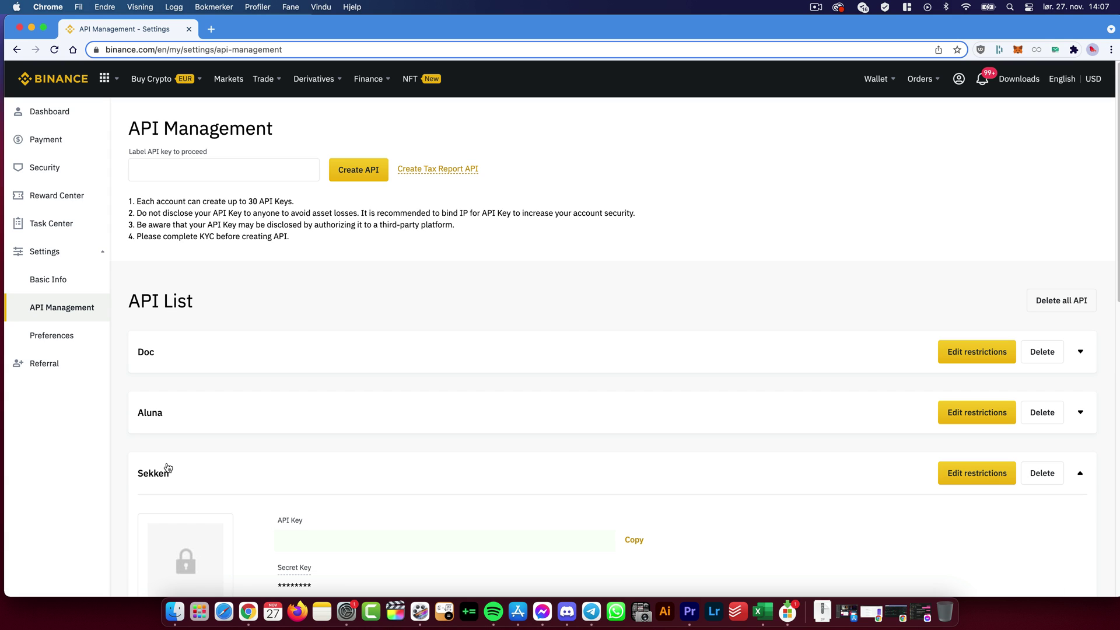
{"action": "left_click", "coordinate": [238, 467]}
{"action": "double_click", "coordinate": [238, 467]}
{"action": "left_click", "coordinate": [408, 265]}
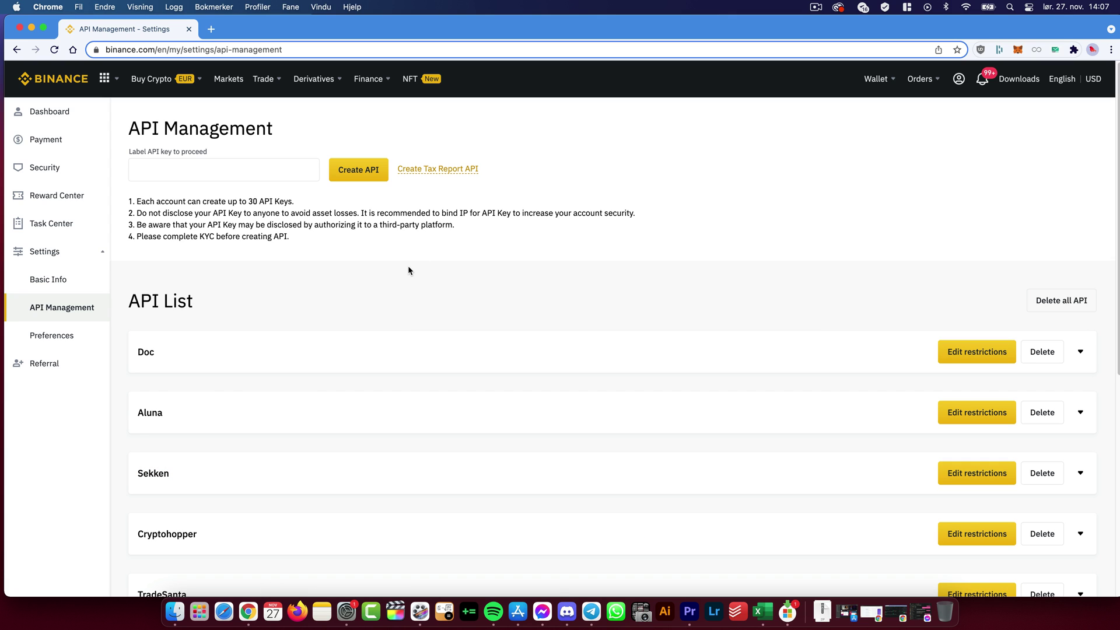